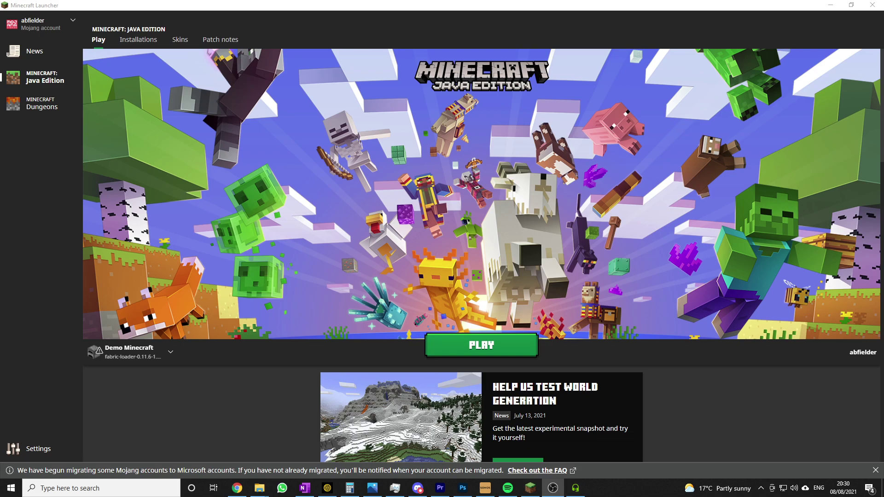
- Switch to Chrome and expand the Minecraft 1.17.1 preview versions on the OptiFine downloads page
left_click(237, 488)
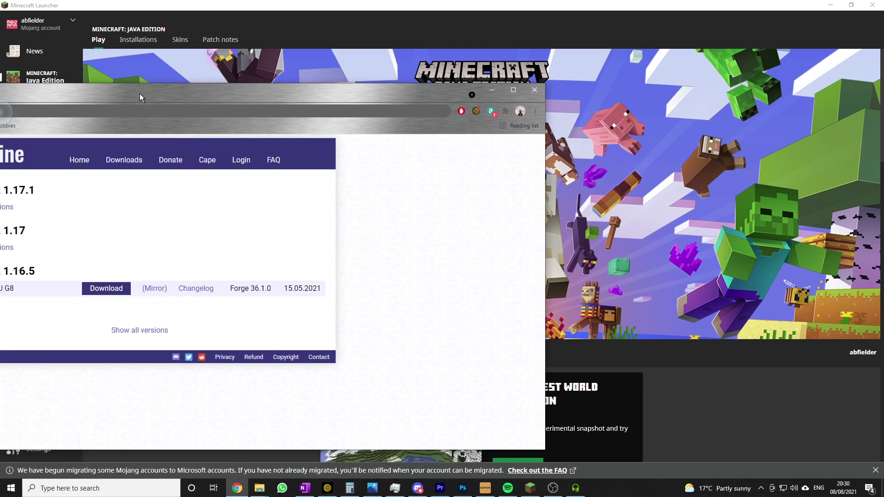
double_click(369, 81)
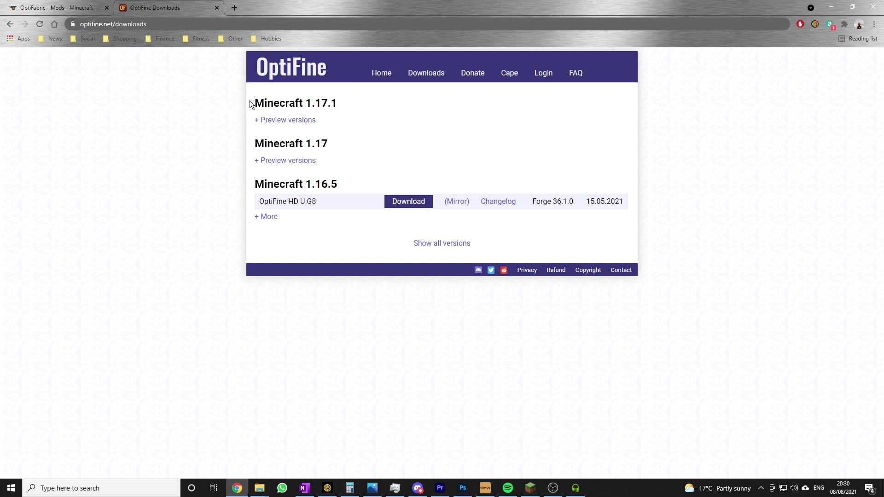
left_click(274, 121)
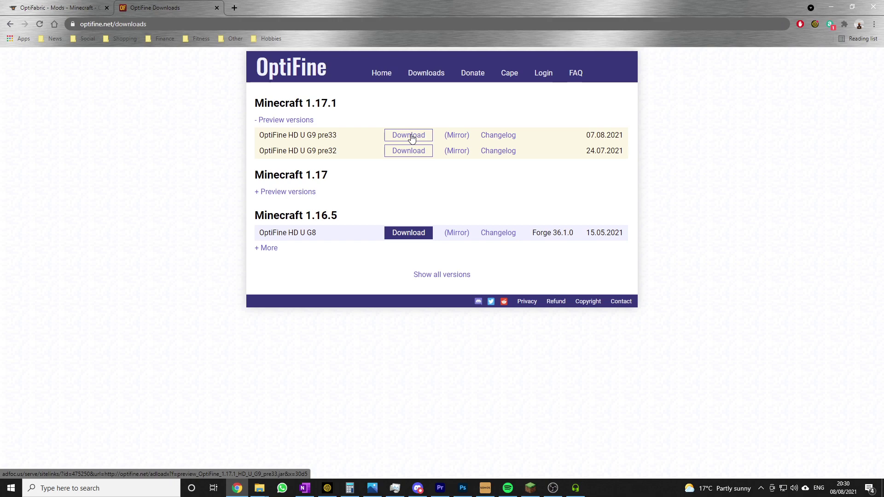
- Look through the OptiFabric mod page on CurseForge, including its description and recent files for Minecraft 1.17
left_click(81, 8)
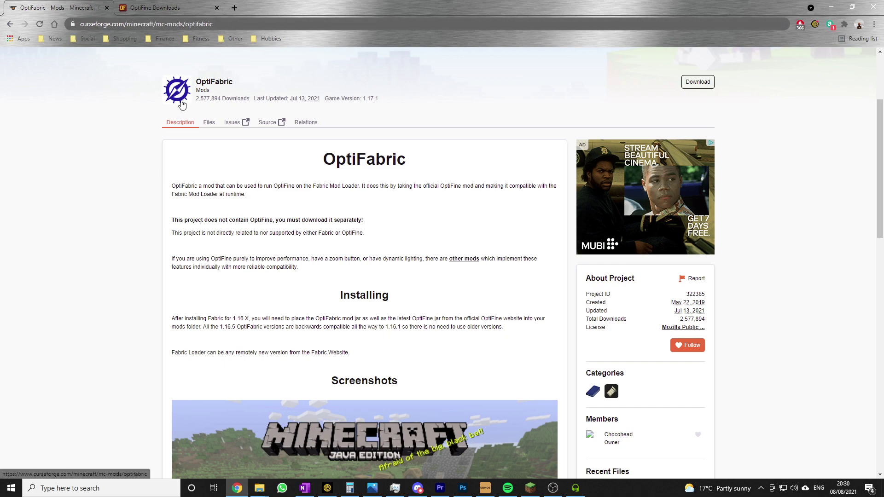
scroll(406, 288, "down", 5)
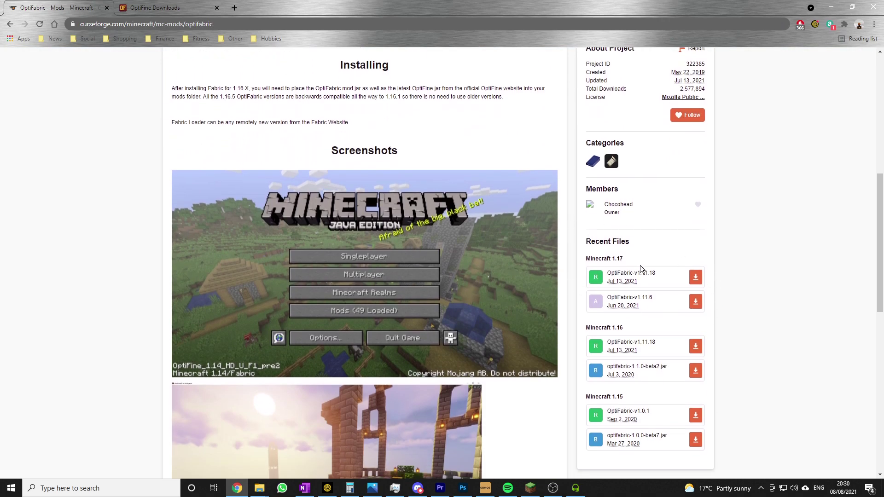
scroll(639, 269, "up", 5)
scroll(639, 269, "down", 4)
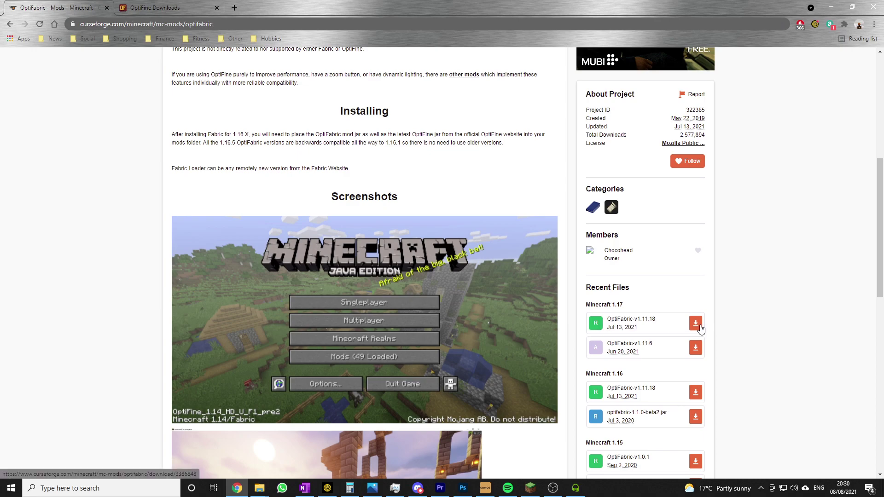
scroll(385, 275, "up", 5)
- Open the OptiFabric files list and view the details and supported Minecraft versions of OptiFabric-v1.10.1
left_click(208, 169)
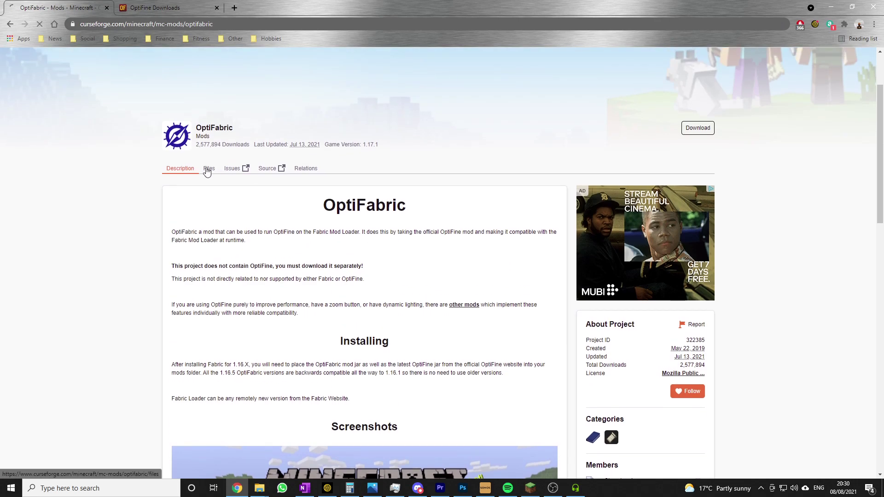
scroll(208, 170, "down", 5)
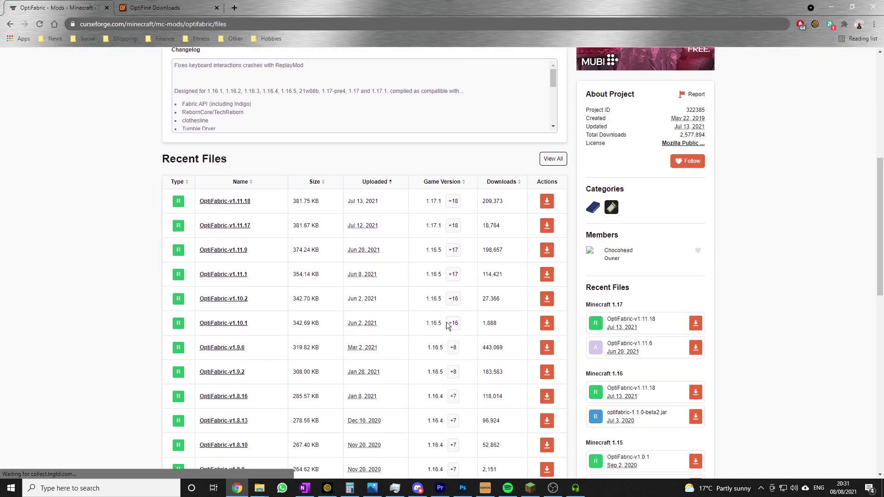
left_click(216, 324)
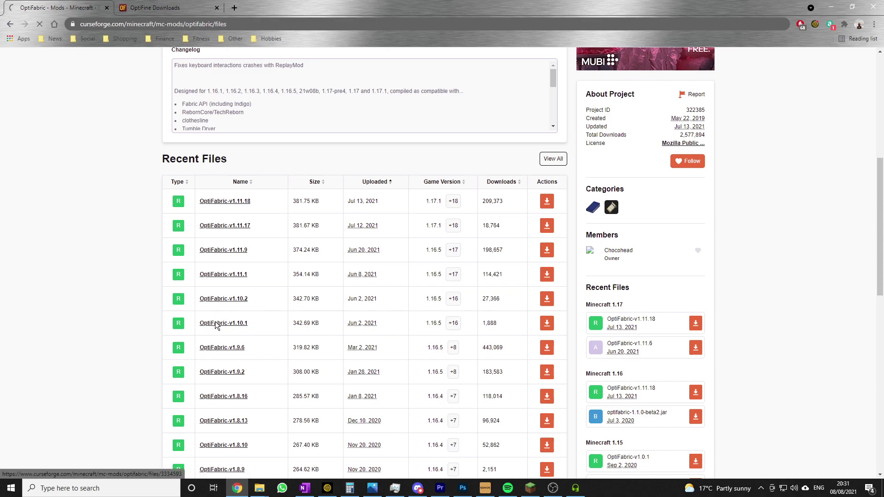
scroll(345, 331, "down", 2)
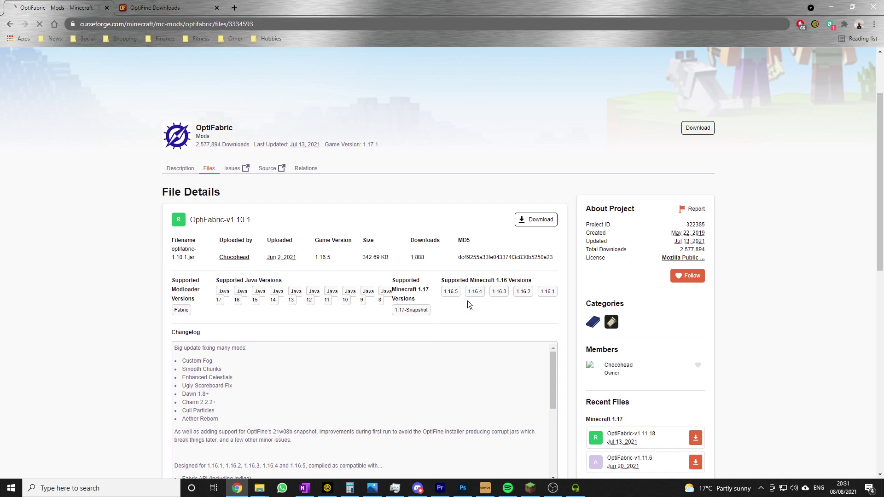
- Switch to the Minecraft Demo Shaders folder in File Explorer and go through the OptiFabric, OptiFine, SEUS PTGI and Tweakeroo files
left_click(259, 489)
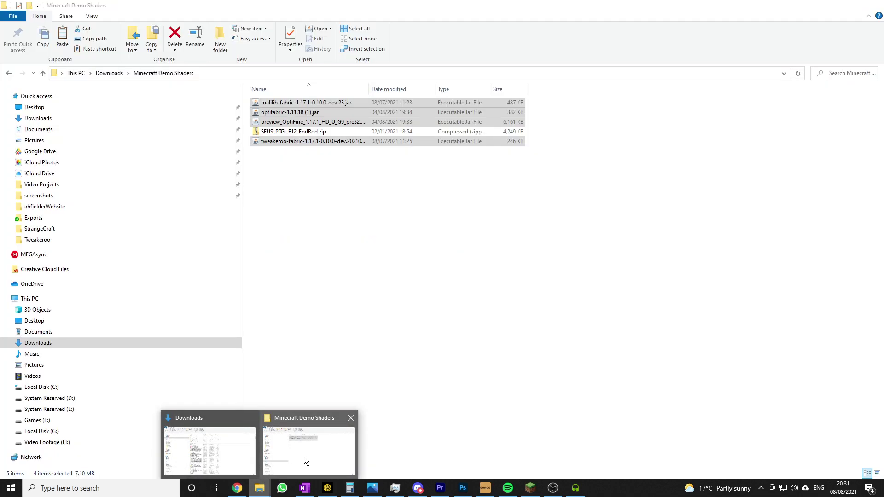
left_click(304, 457)
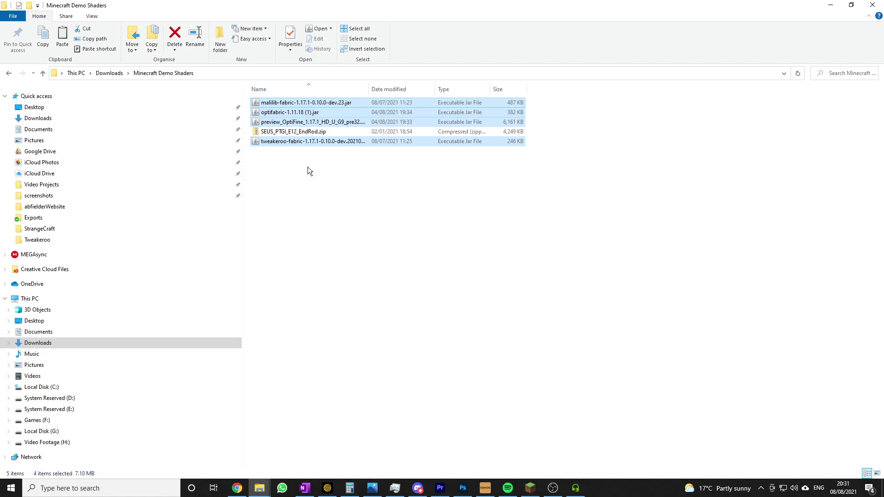
left_click(330, 176)
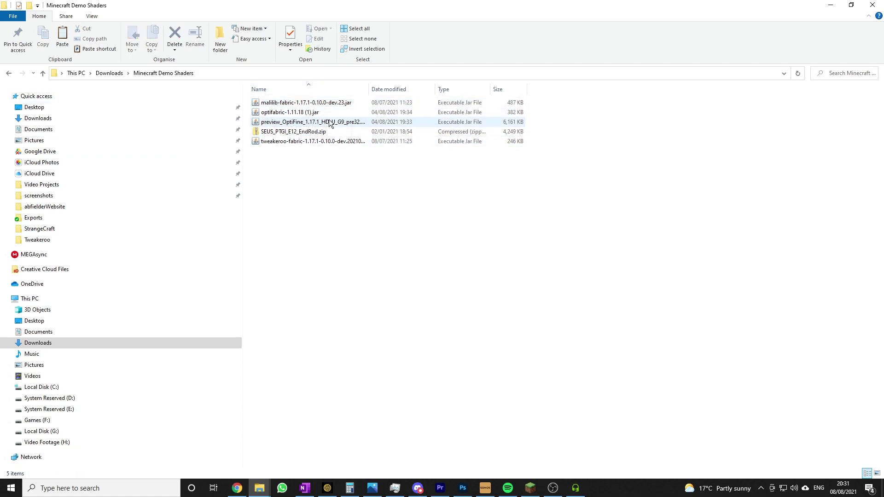
left_click(283, 114)
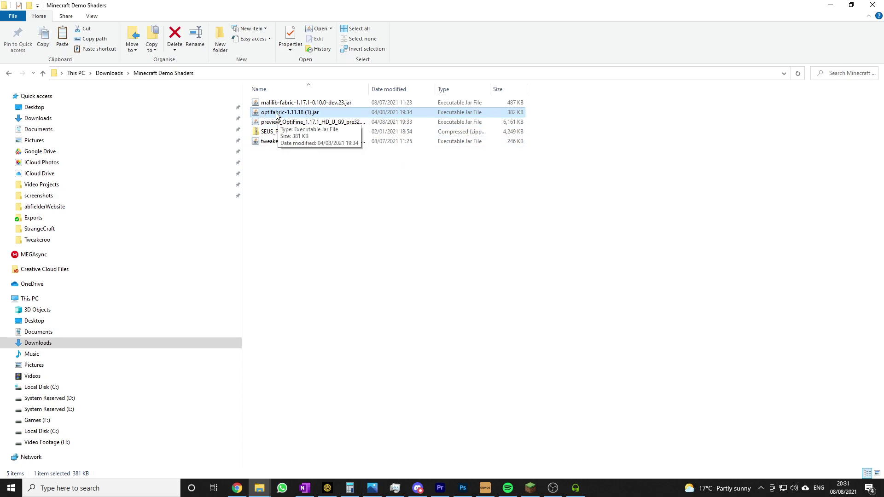
left_click(319, 125)
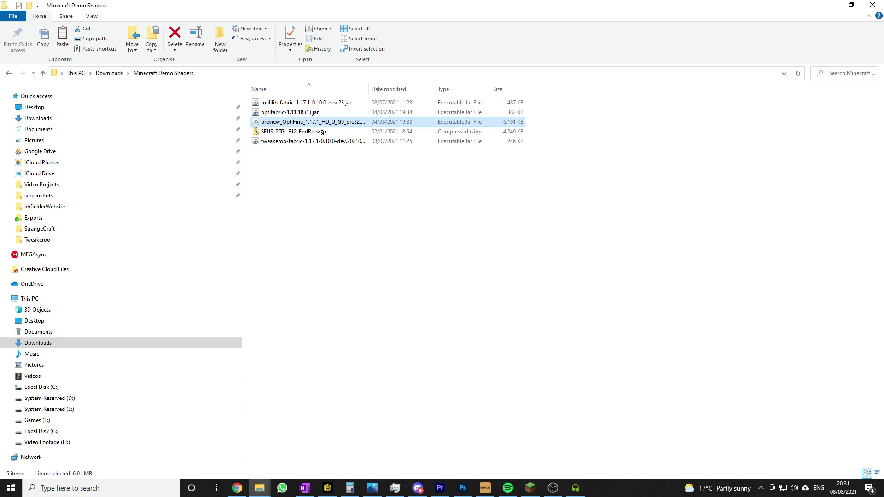
left_click(298, 132)
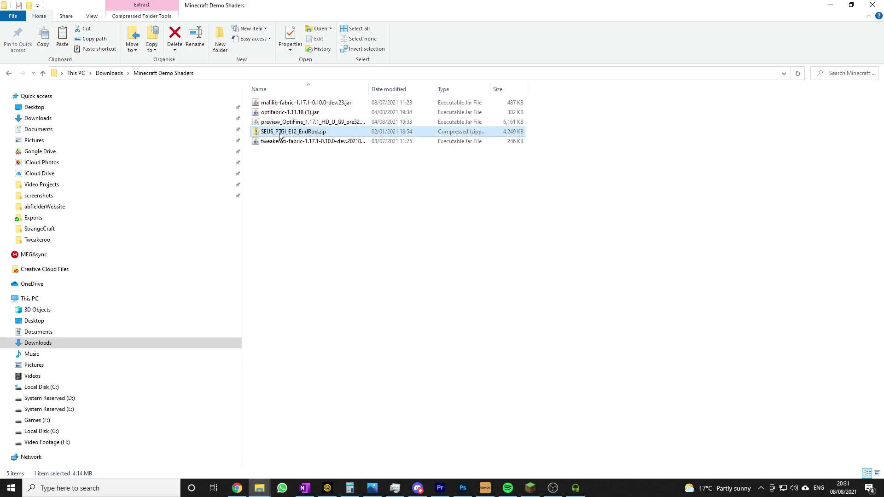
left_click(285, 142)
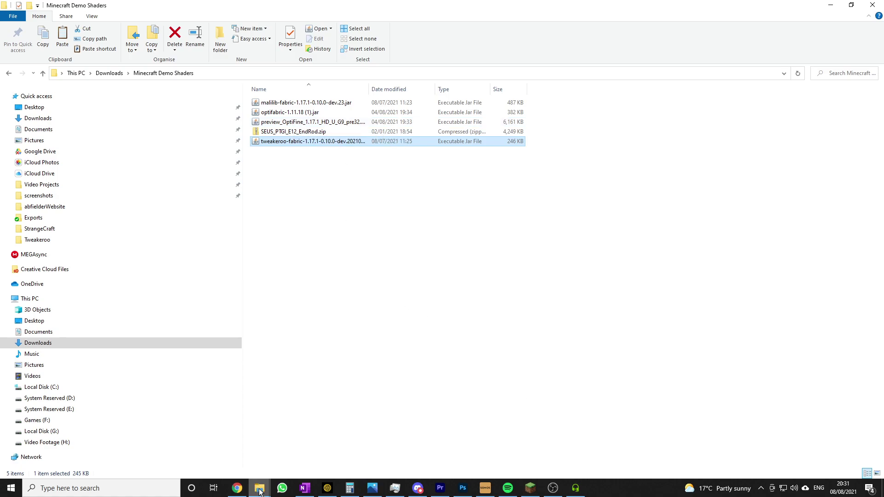
- Bring up a separate File Explorer window and go to the %appdata%\.minecraft folder
mouse_move(260, 491)
left_click(262, 488)
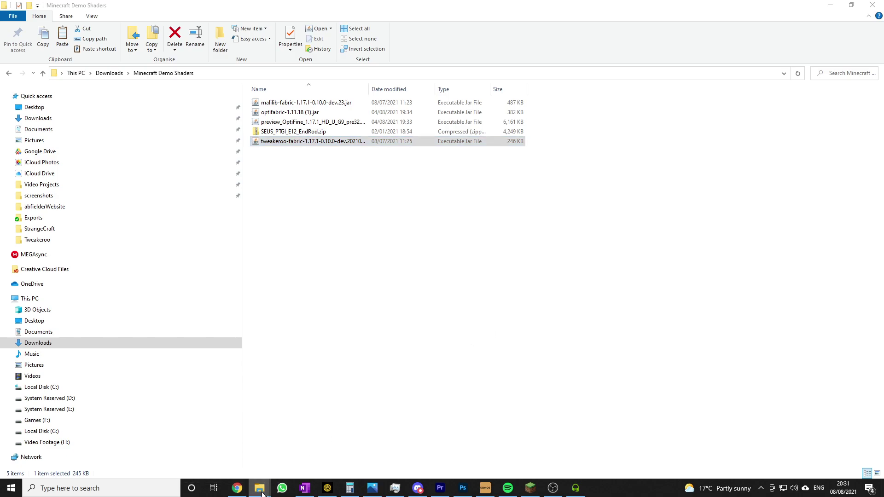
mouse_move(229, 451)
double_click(561, 40)
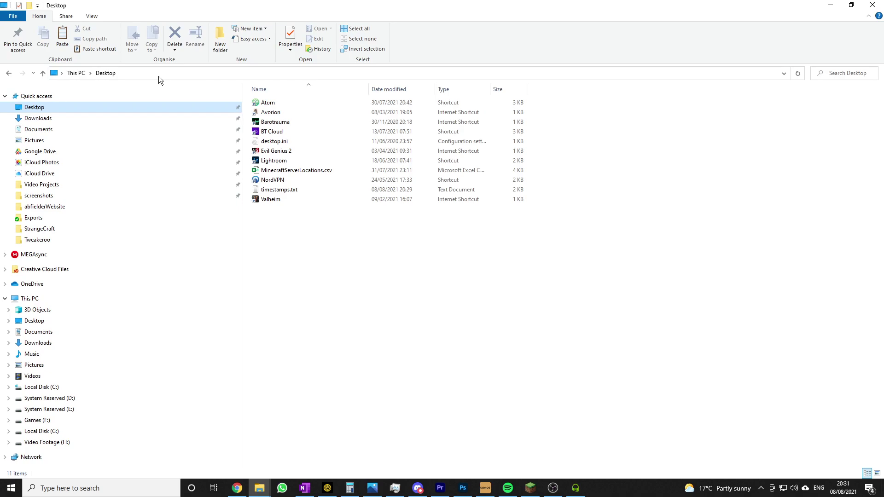
left_click(158, 75)
type("%")
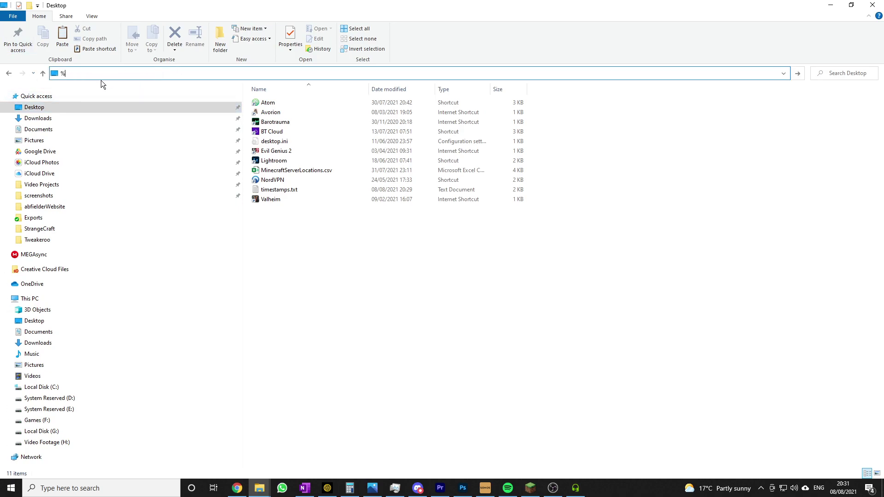
type("appdata%\\.min")
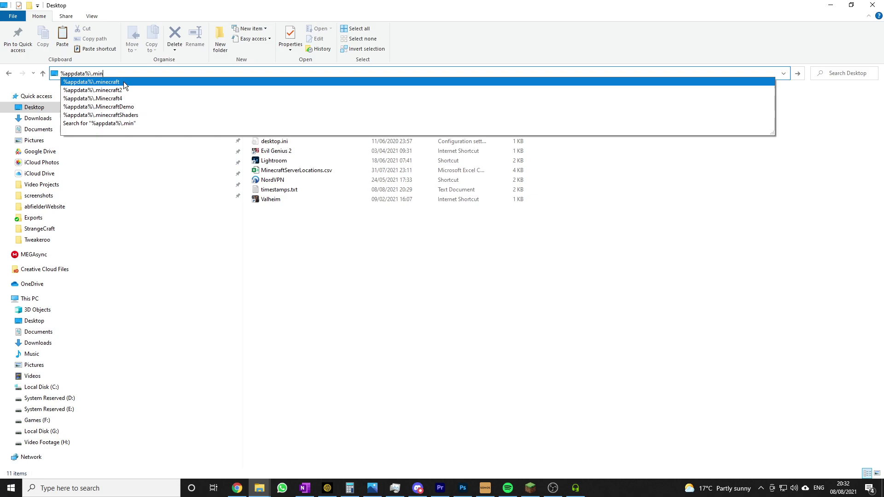
left_click(124, 82)
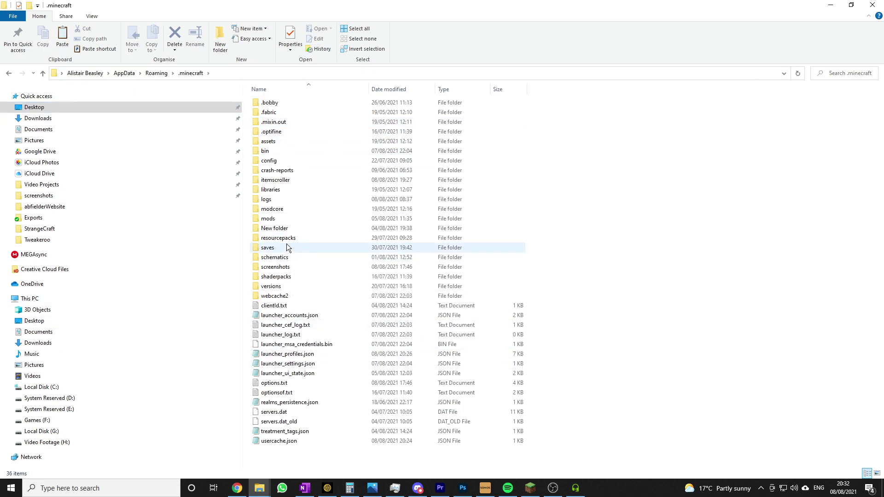
- Change the folder path from .minecraft to the .MinecraftDemo game directory
mouse_move(286, 248)
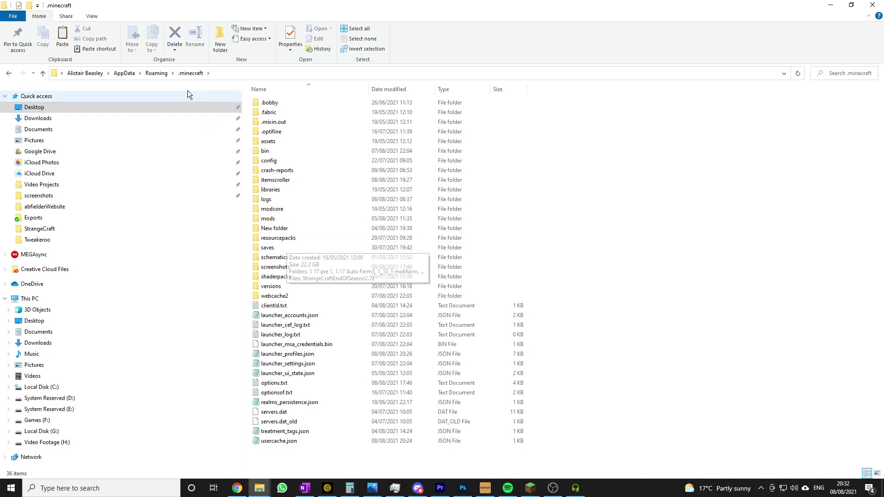
left_click(244, 73)
left_click(243, 73)
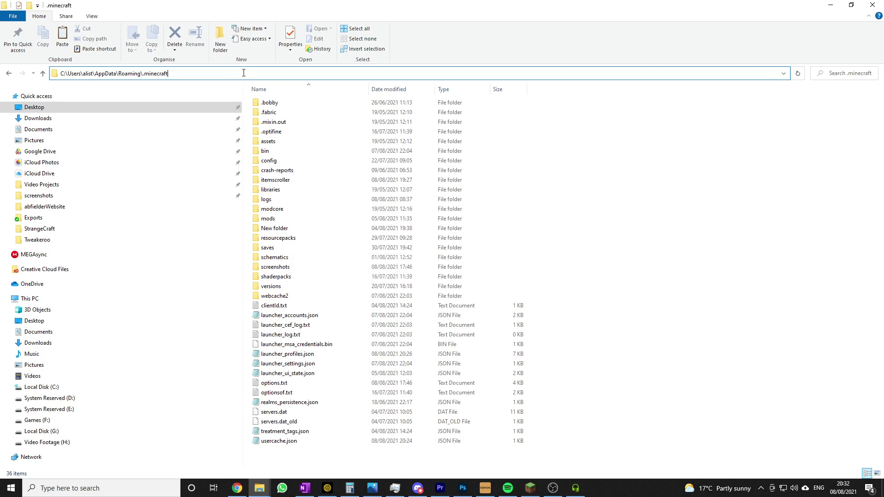
type("D")
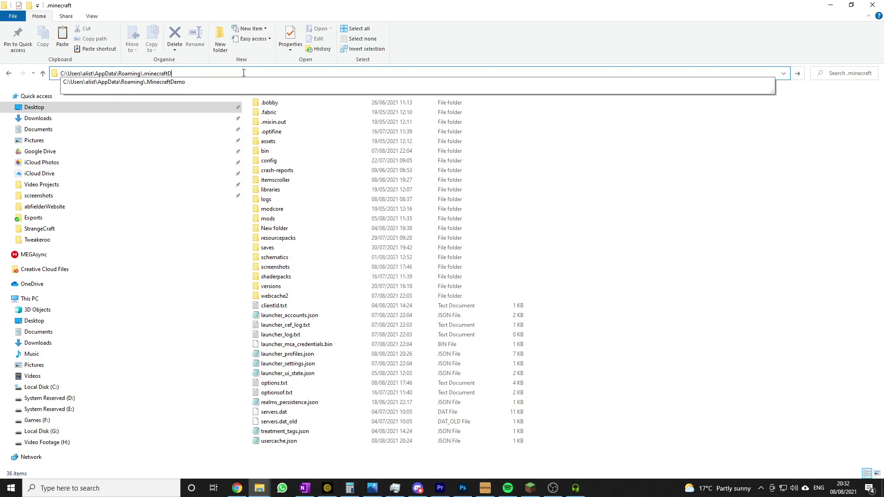
left_click(179, 82)
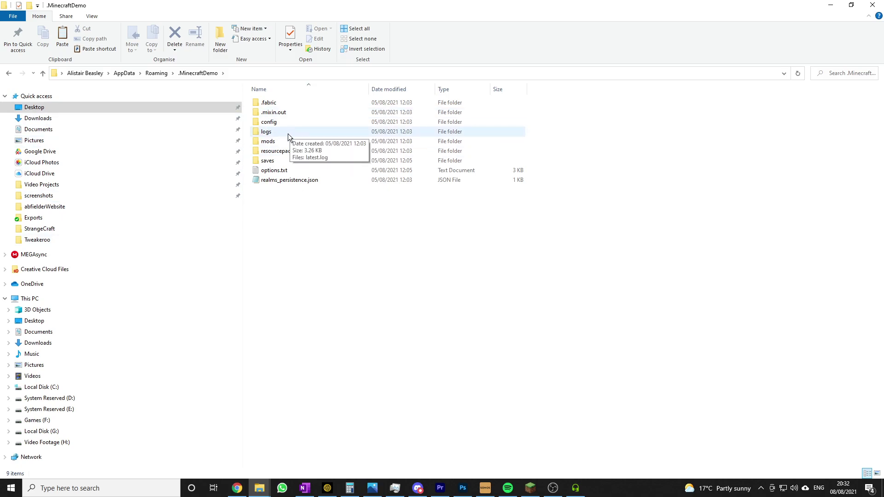
- Arrange the Minecraft Demo Shaders and .MinecraftDemo windows side by side, open the mods folder, and check the launcher's selected installation
left_click_drag(248, 8, 883, 19)
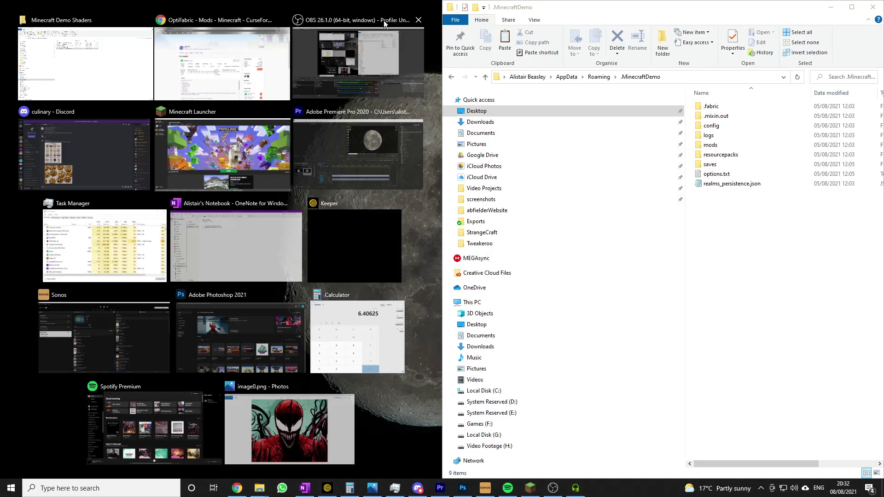
left_click(70, 49)
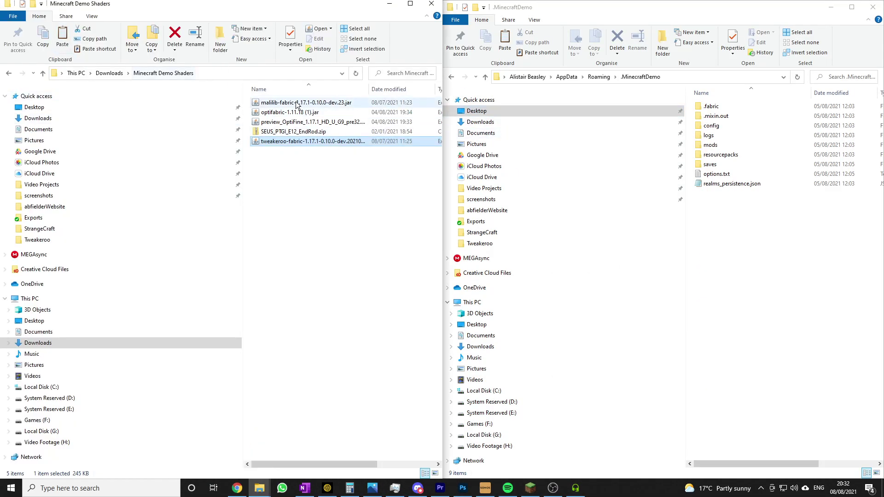
double_click(711, 145)
left_click(531, 489)
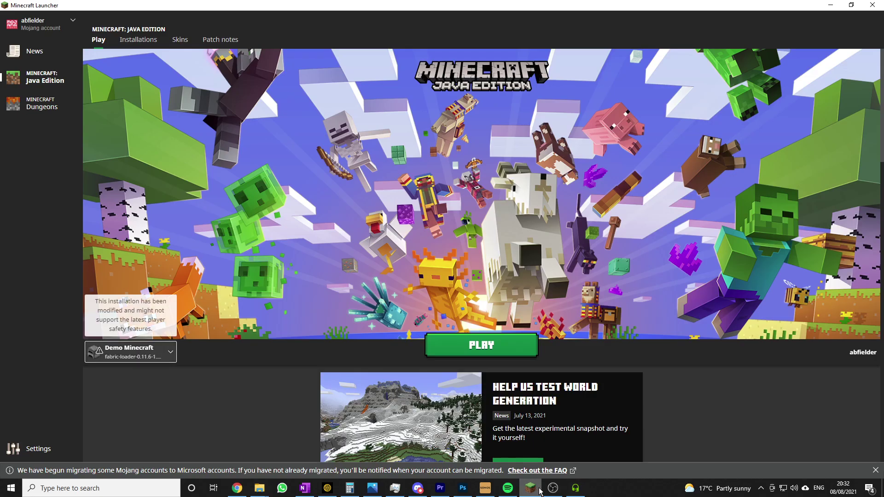
left_click(831, 5)
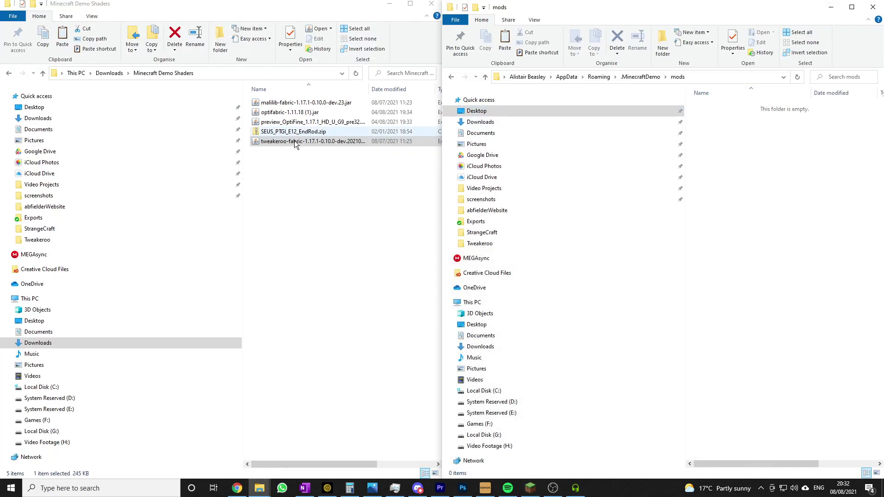
- Copy the malilib, OptiFabric, OptiFine and Tweakeroo jar files from Minecraft Demo Shaders into the .MinecraftDemo mods folder
left_click(290, 112)
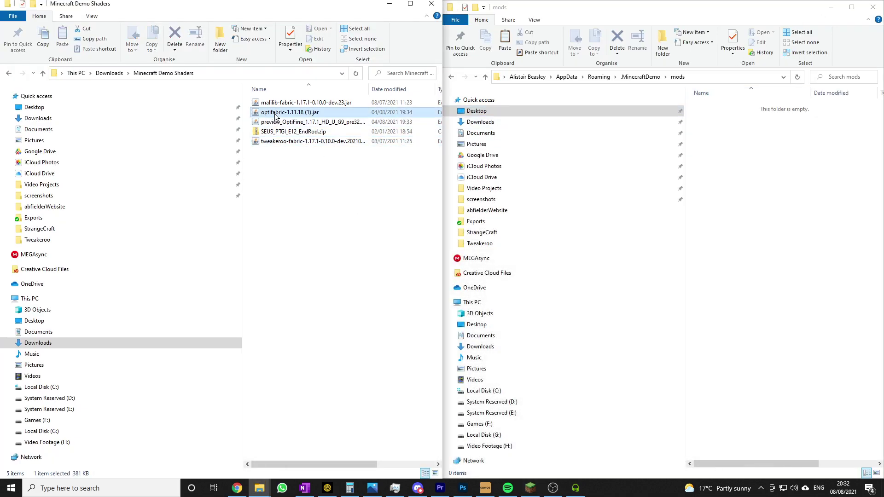
left_click(304, 122, "ctrl")
left_click(299, 141, "ctrl")
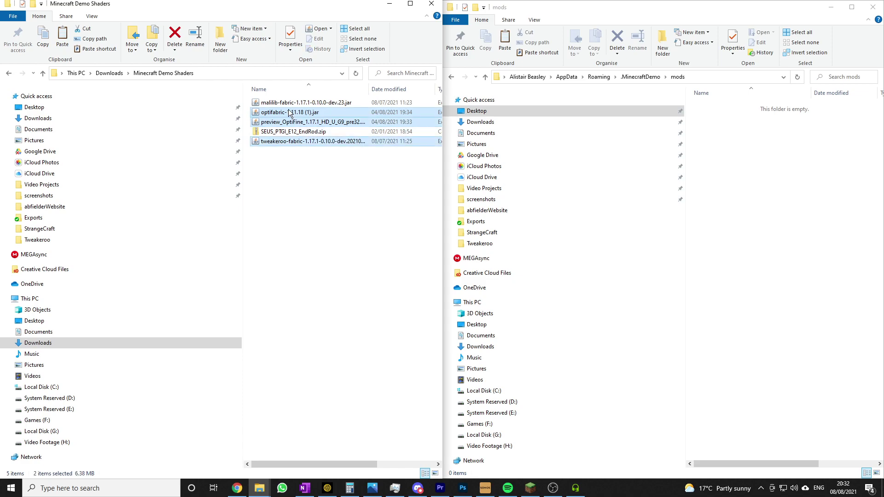
left_click(276, 102, "ctrl")
right_click(272, 141)
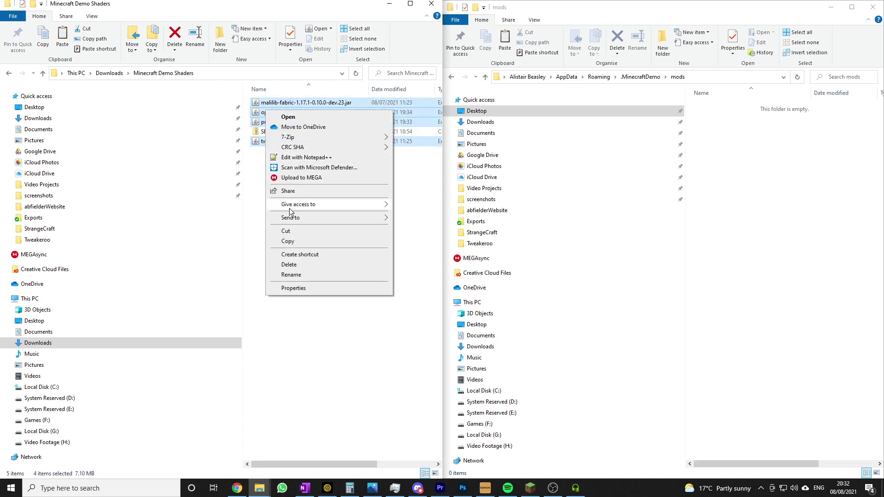
left_click(297, 241)
right_click(816, 215)
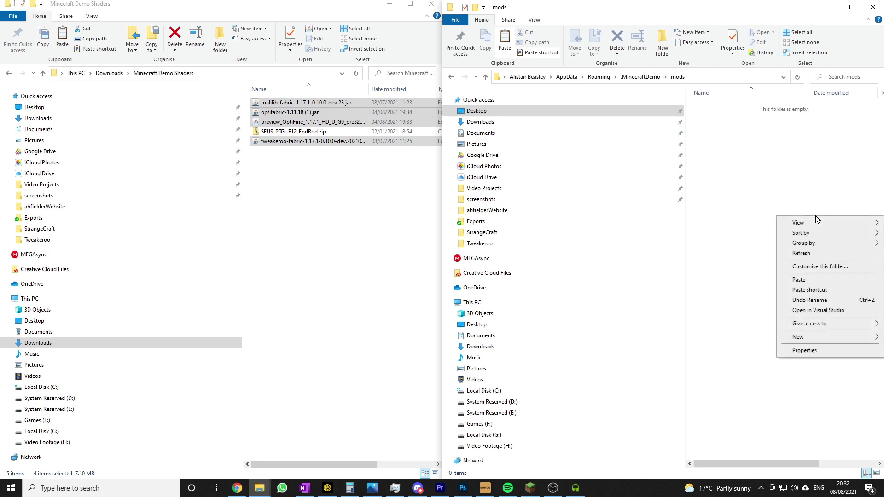
left_click(800, 280)
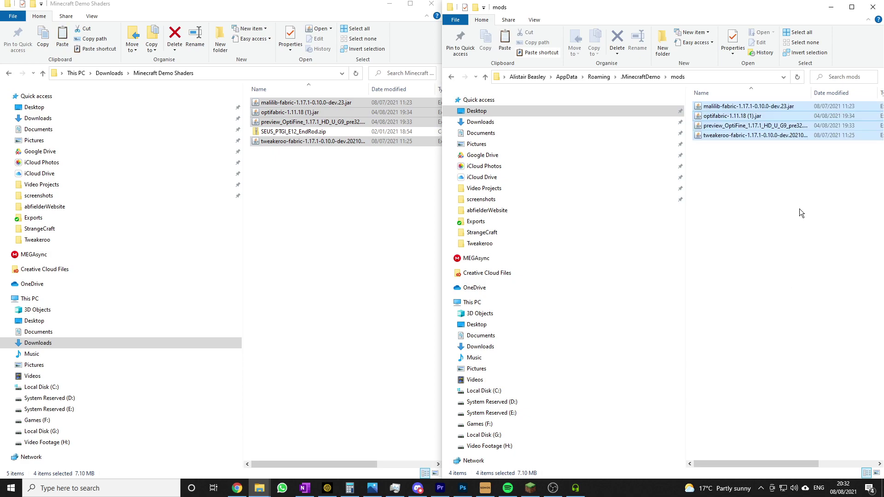
- Switch to Minecraft Launcher, start the game with the Demo Minecraft installation, and maximise the game window
left_click(786, 189)
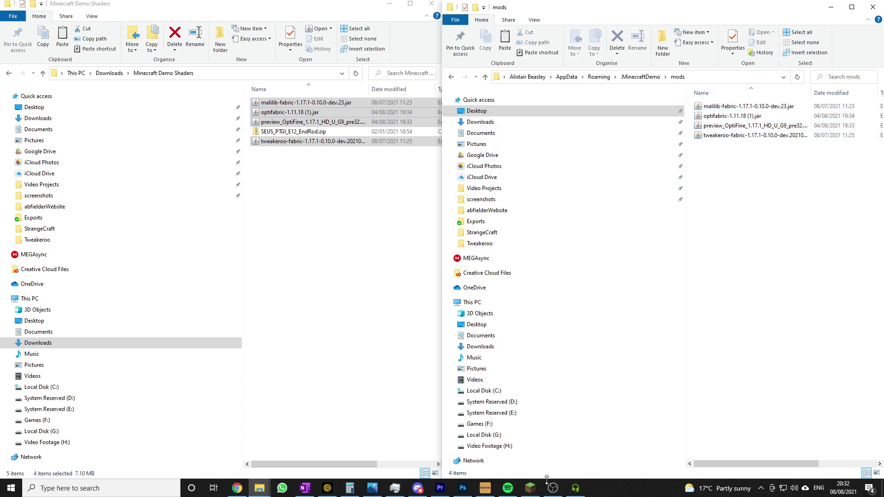
left_click(531, 487)
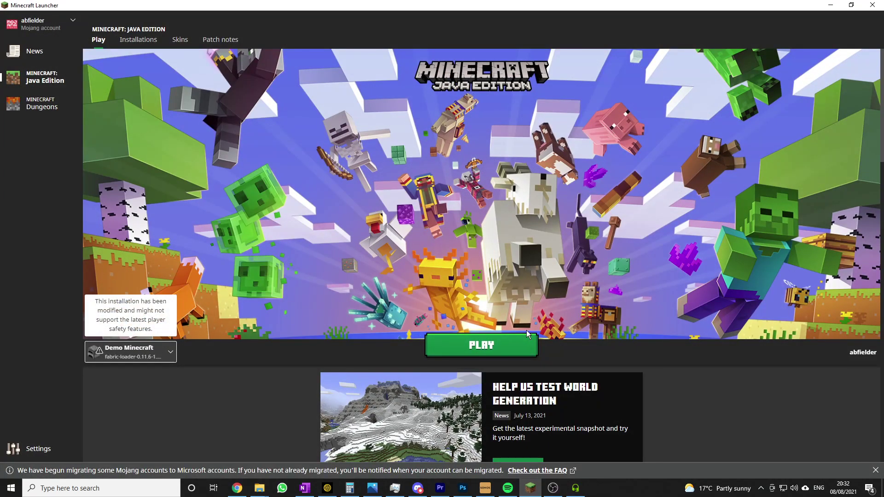
left_click(488, 346)
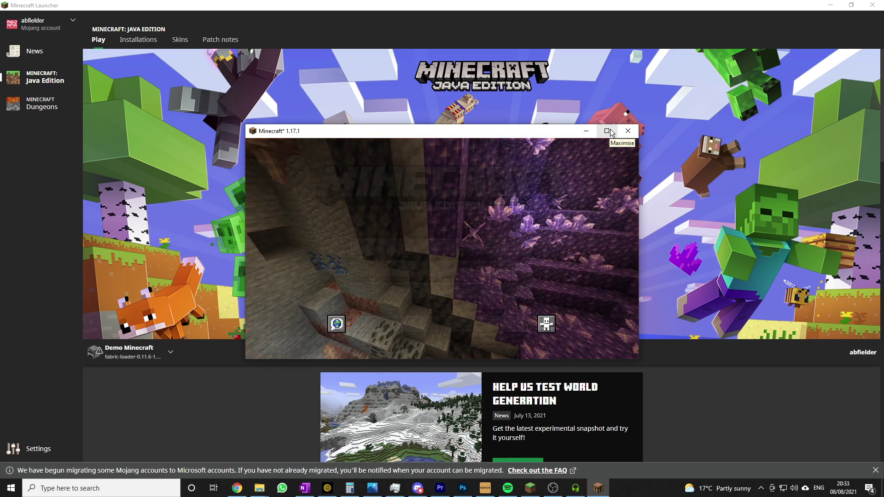
left_click(607, 131)
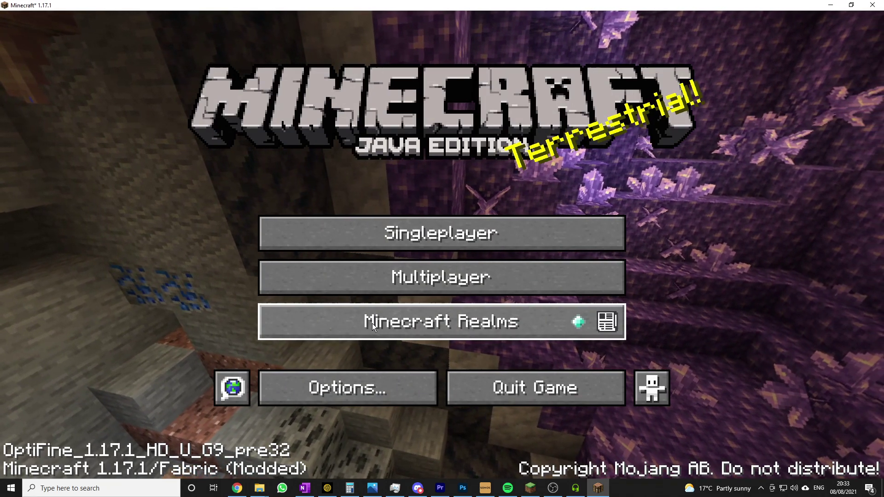
- Set the GUI Scale to 2 in the game's video settings and open the Shaders screen
left_click(309, 394)
left_click(276, 222)
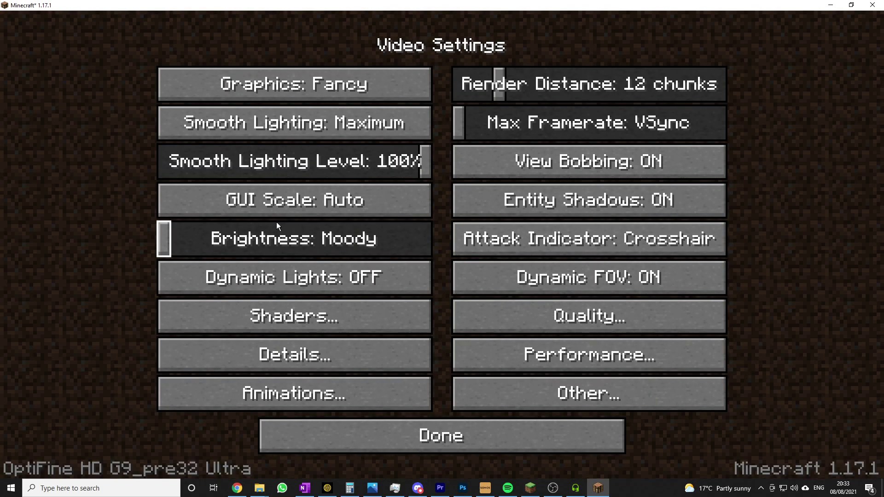
left_click(335, 198)
left_click(405, 116)
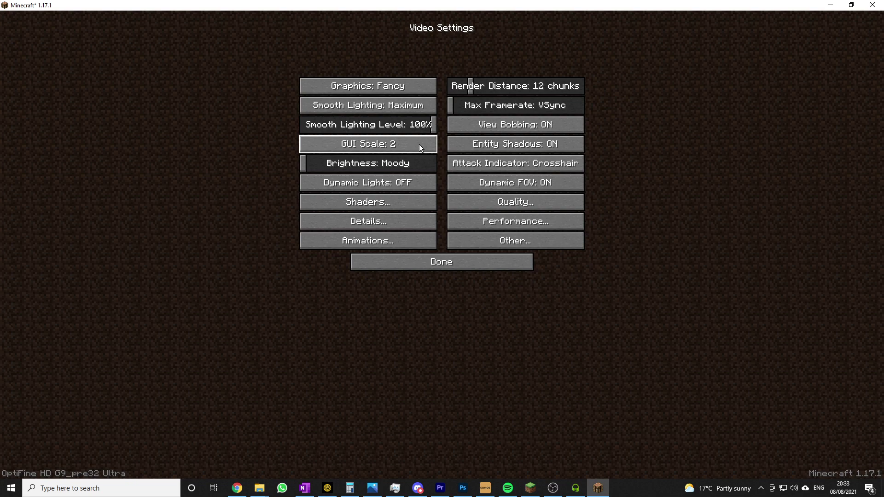
left_click(371, 202)
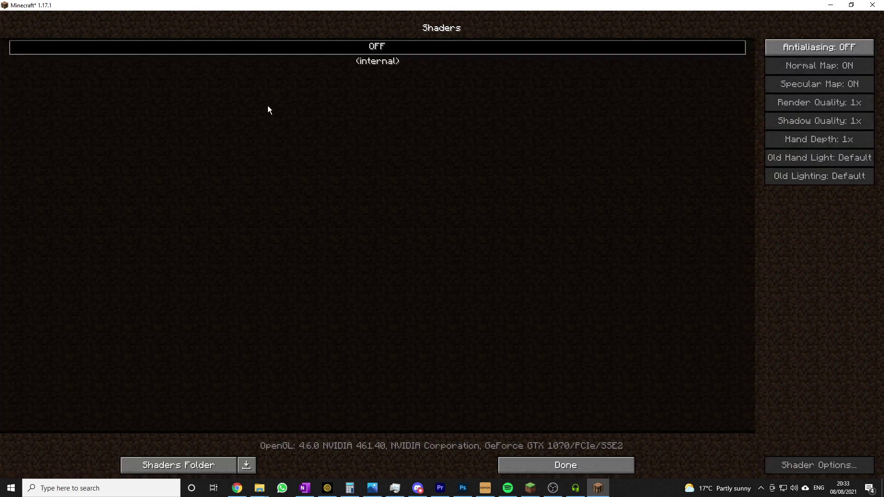
- Try to add SEUS_PTGI_E12_EndRod.zip from the Minecraft Demo Shaders folder directly onto the game's Shaders screen
left_click(259, 489)
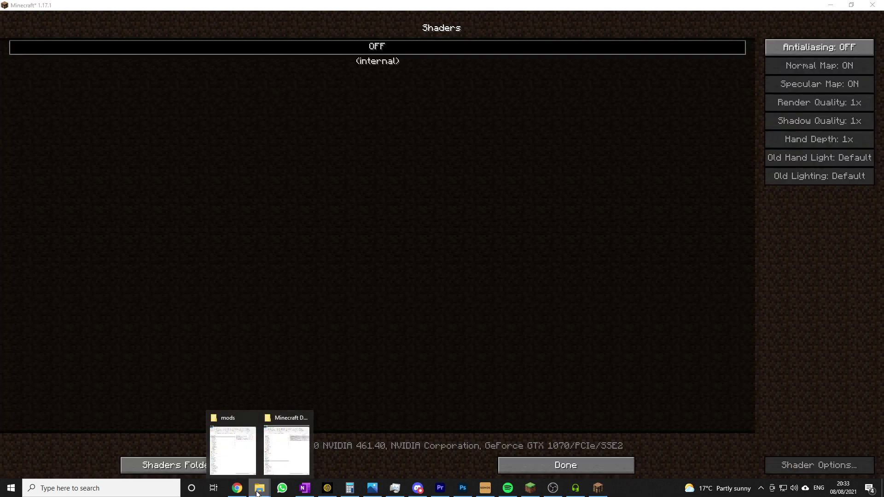
left_click(230, 460)
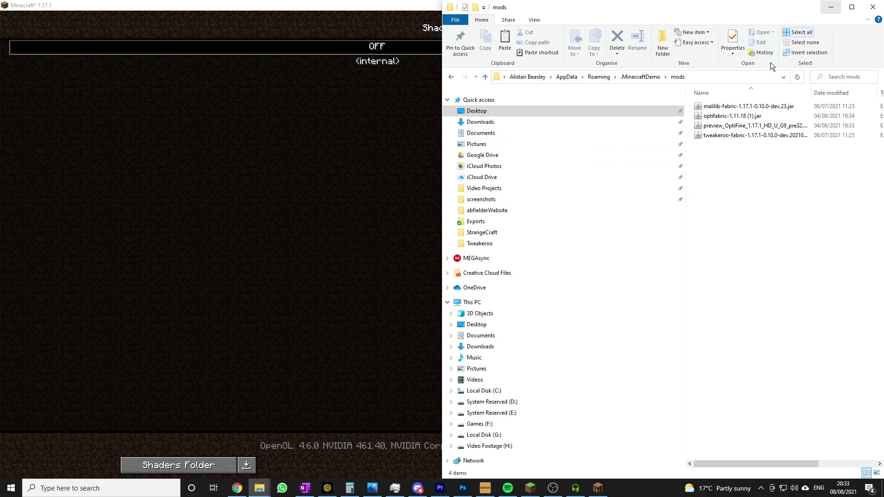
left_click(831, 6)
mouse_move(261, 490)
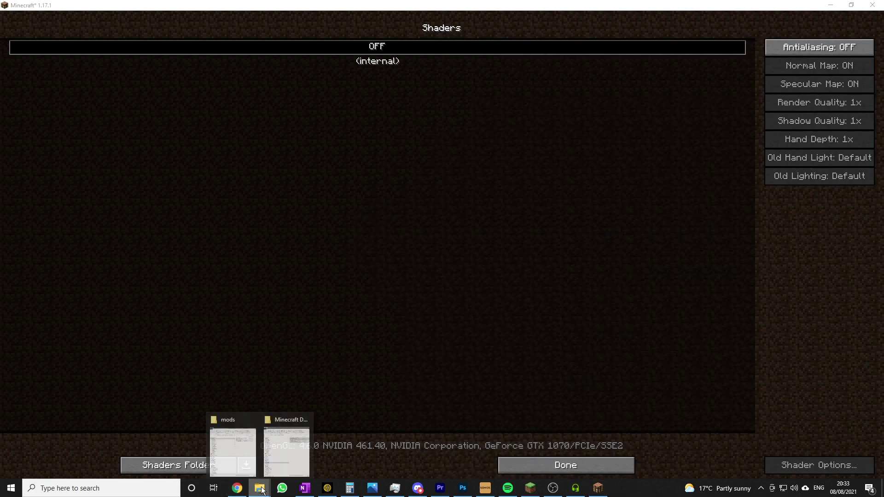
left_click(288, 444)
left_click(280, 194)
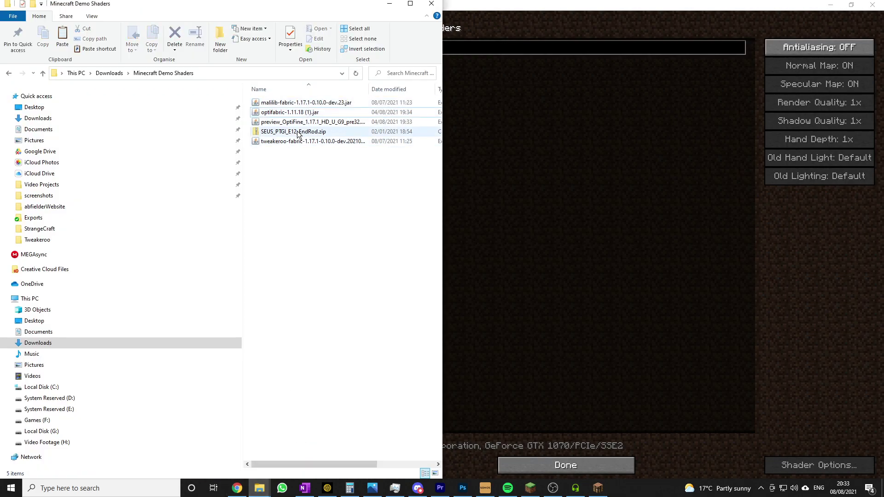
left_click(285, 134)
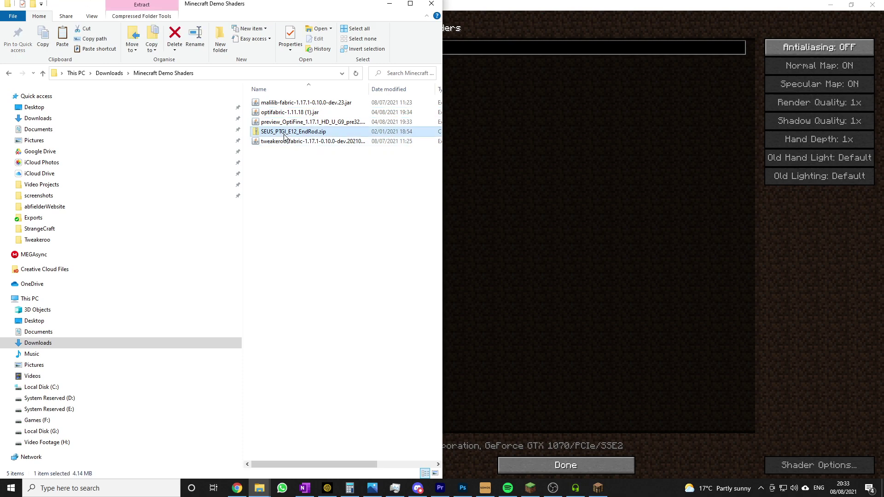
left_click_drag(285, 136, 519, 155)
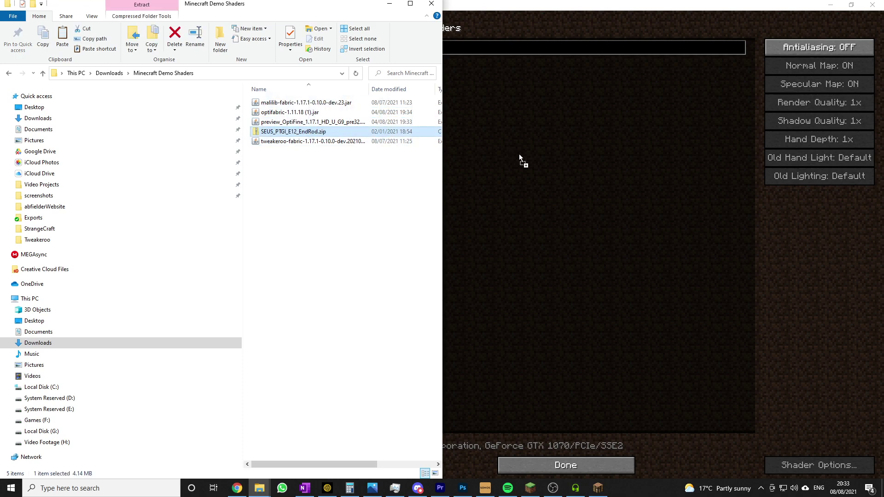
left_click(544, 287)
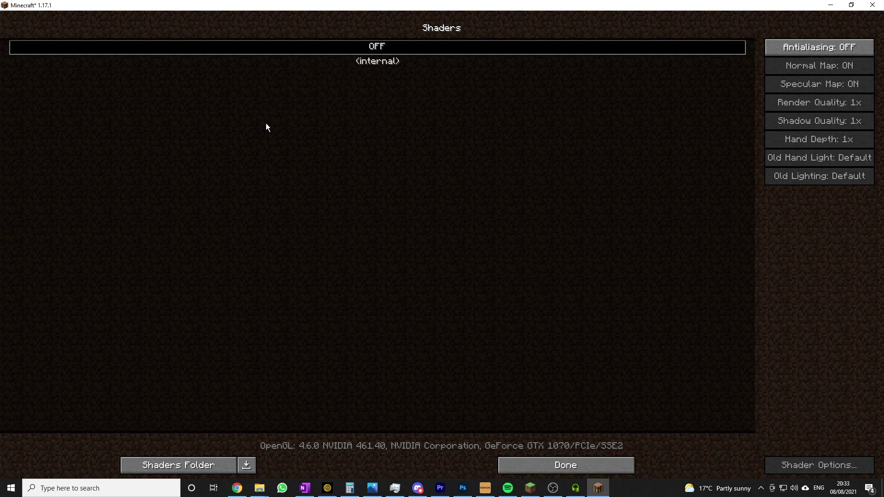
key("XF86AudioLowerVolume")
key("XF86AudioLowerVolume")
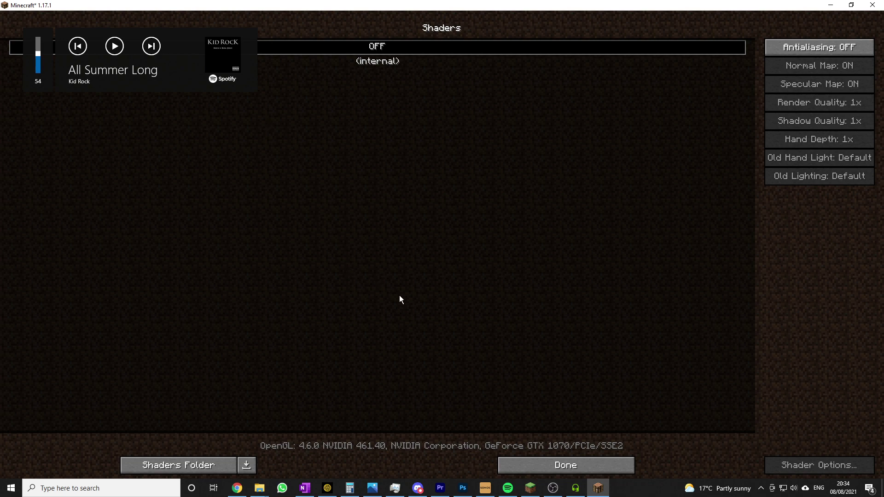
- Bring up both File Explorer windows and go from the mods folder to the .MinecraftDemo shaderpacks folder
left_click(260, 490)
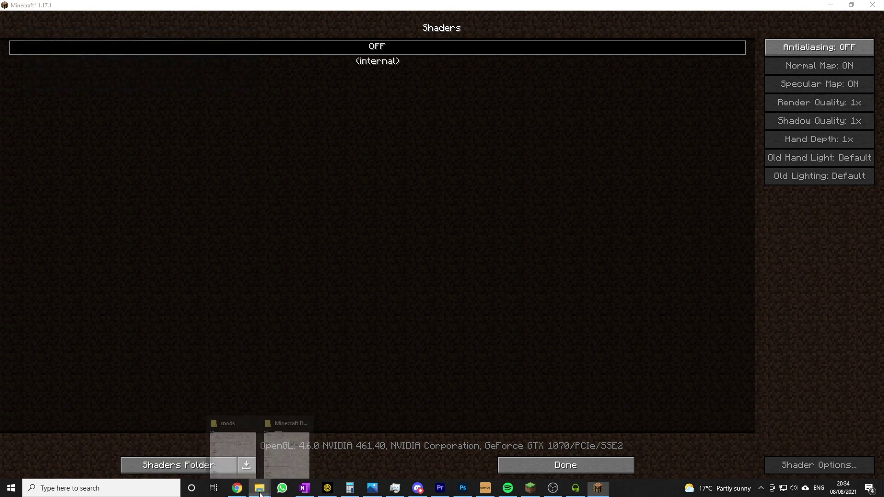
left_click(286, 454)
left_click(239, 451)
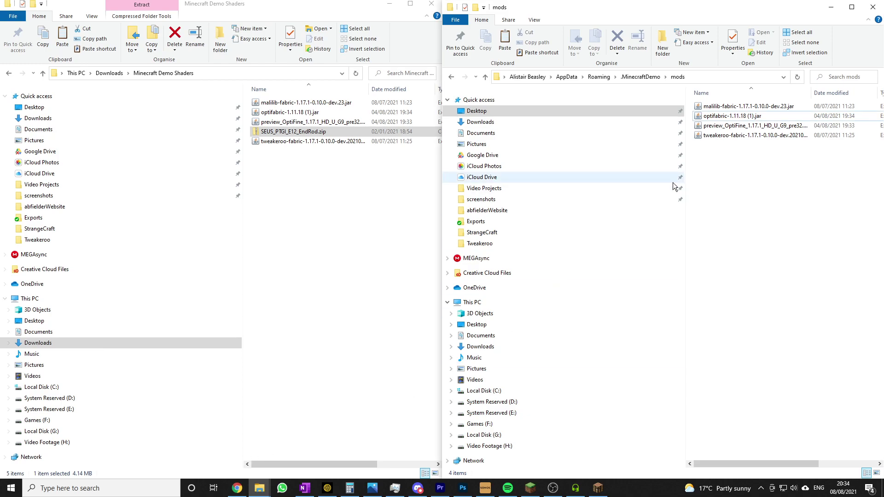
left_click(649, 78)
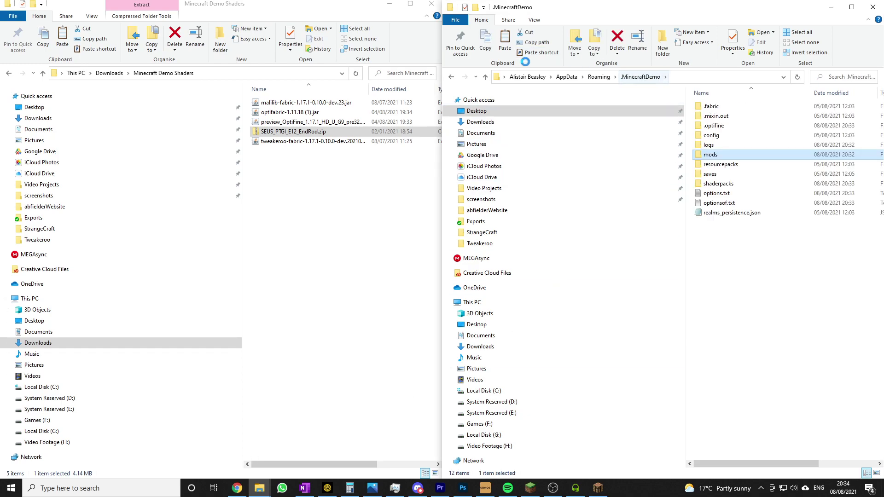
double_click(721, 184)
- Copy SEUS_PTGI_E12_EndRod.zip from Minecraft Demo Shaders into the .MinecraftDemo shaderpacks folder
left_click(329, 132)
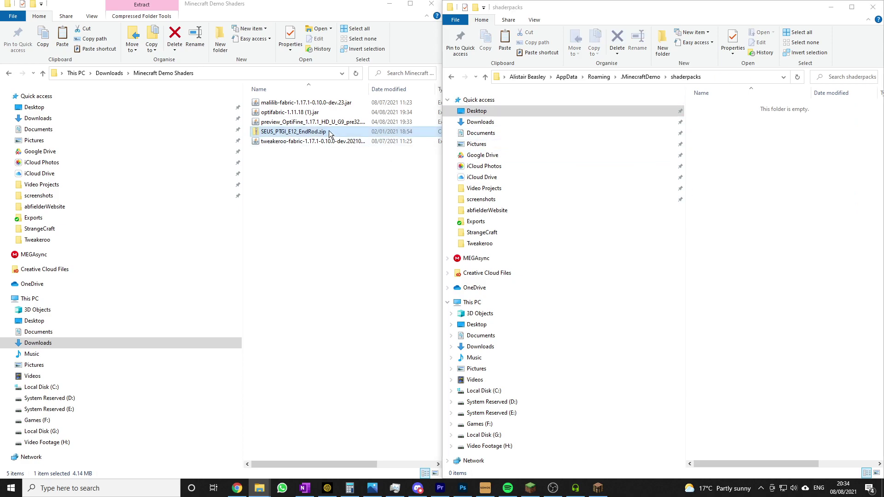
right_click(329, 131)
left_click(355, 300)
left_click(736, 184)
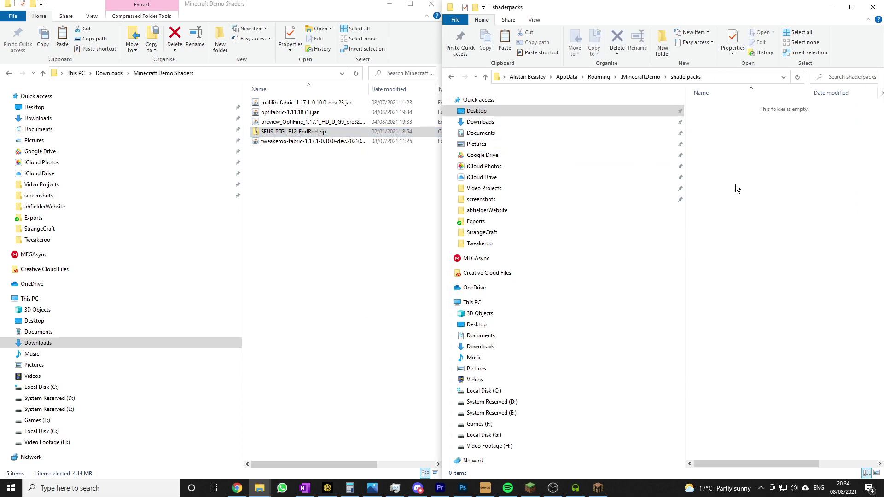
right_click(736, 184)
left_click(780, 249)
key("XF86AudioLowerVolume")
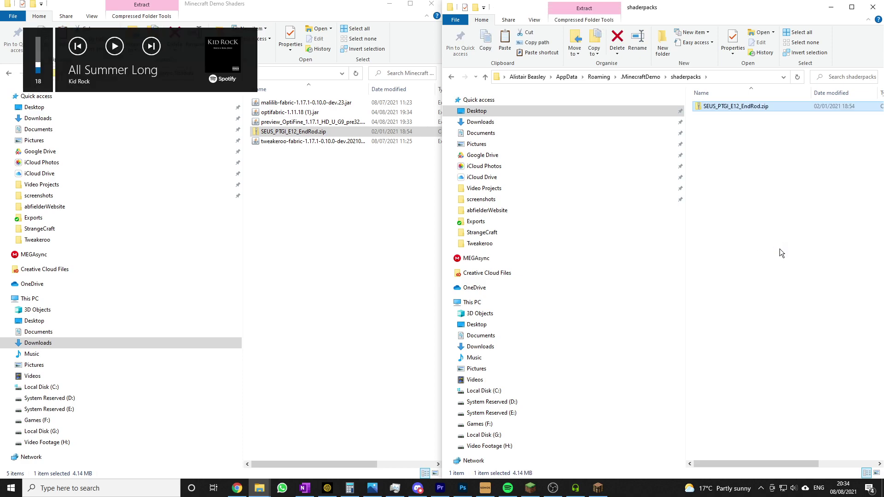
- Switch back to Minecraft, activate the SEUS_PTGI_E12_EndRod.zip shader pack, and return to the title screen
left_click(598, 488)
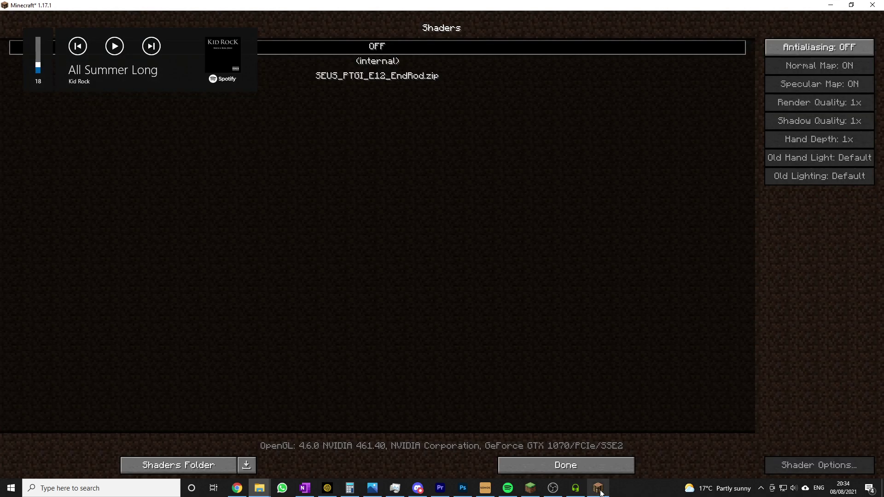
left_click(401, 78)
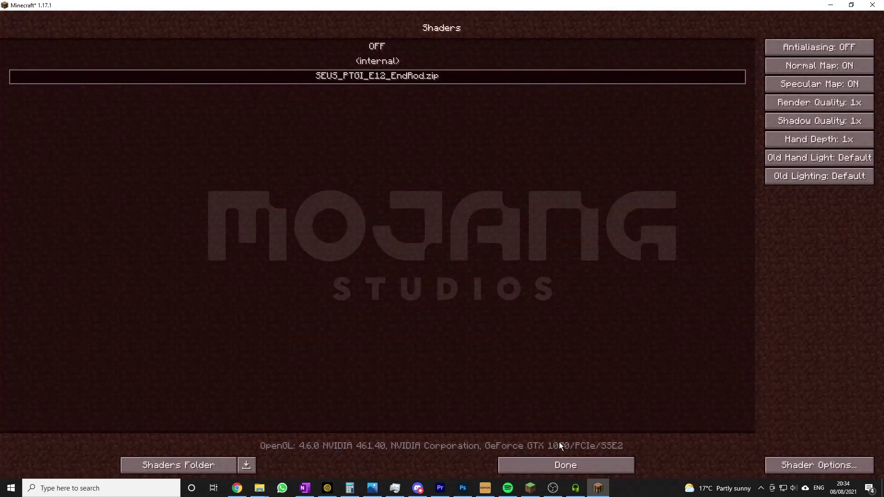
left_click(568, 467)
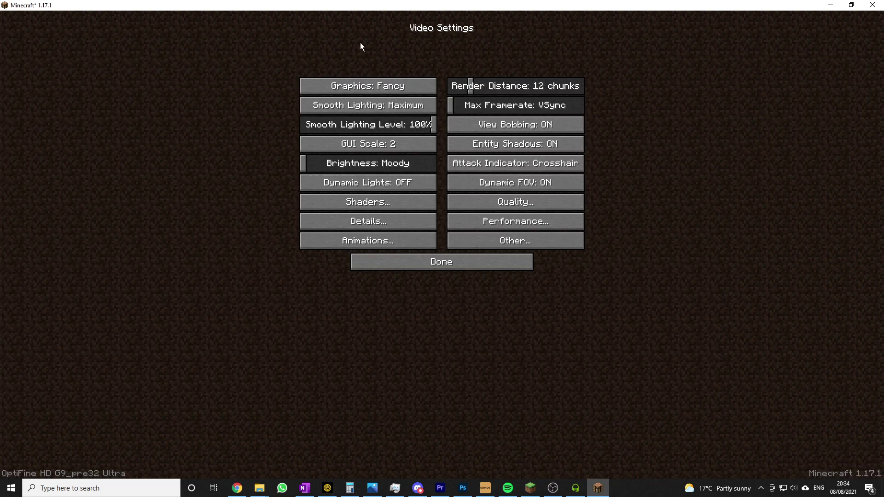
left_click(413, 263)
left_click(417, 252)
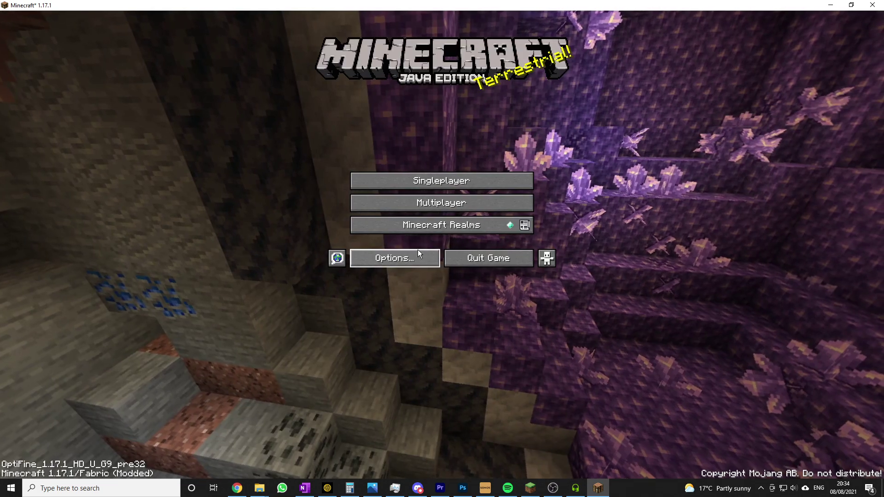
- Create a new singleplayer world in Creative mode with its difficulty raised one level from Normal
left_click(416, 184)
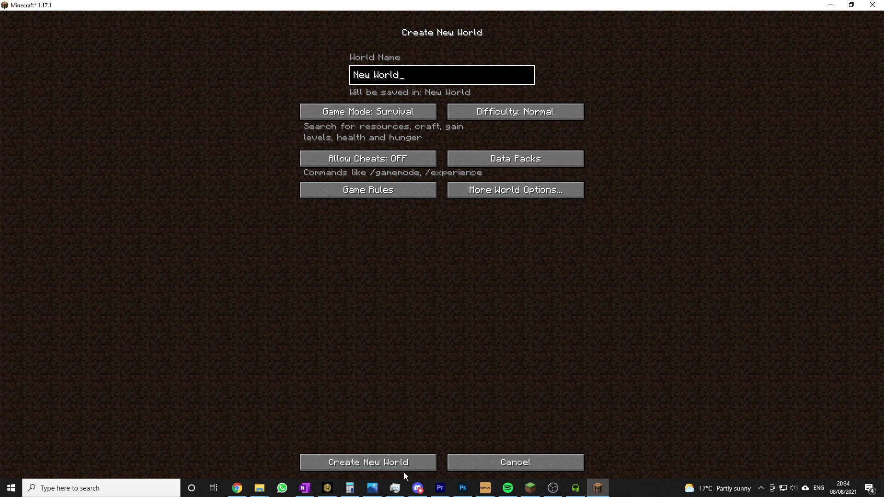
left_click(388, 109)
left_click(388, 109)
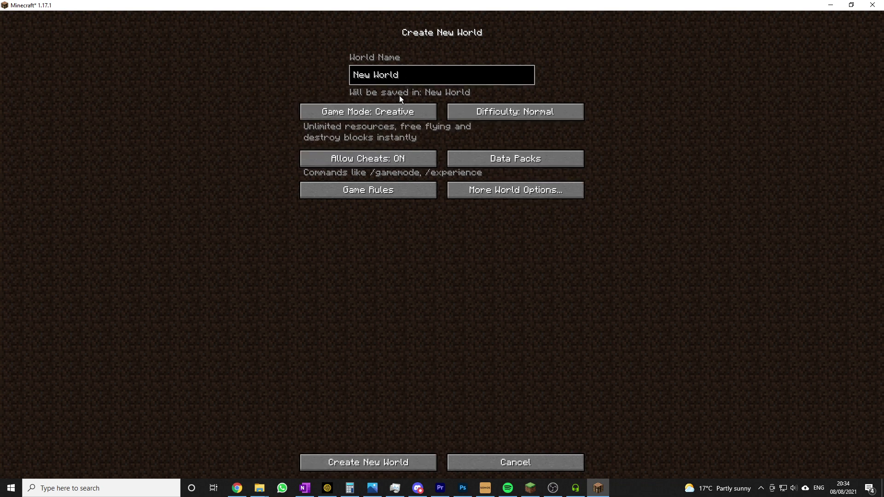
left_click(498, 112)
left_click(391, 463)
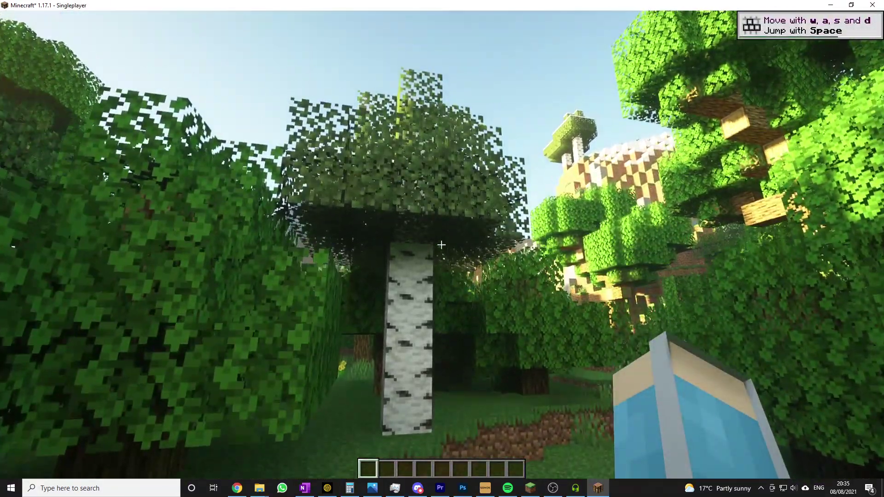
- Fly above the forest to view the shaders, and look through Tweakeroo's Fixes, Lists and Generic configs
key("w")
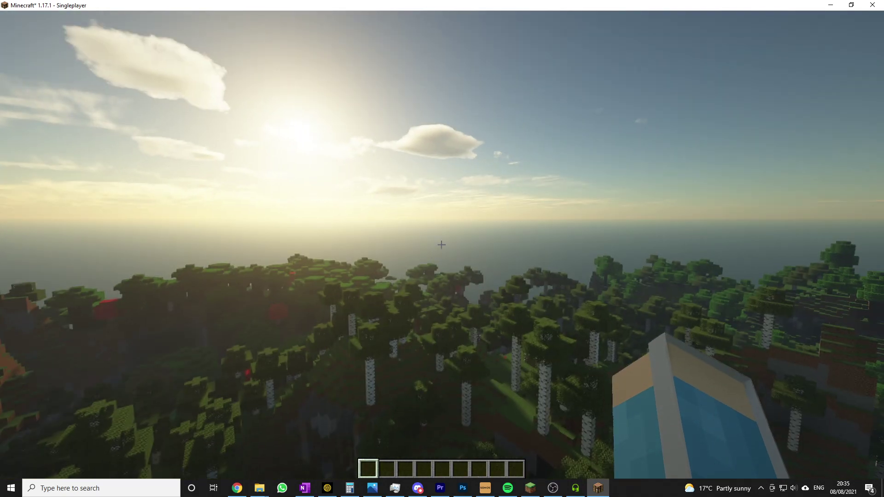
key("x+c")
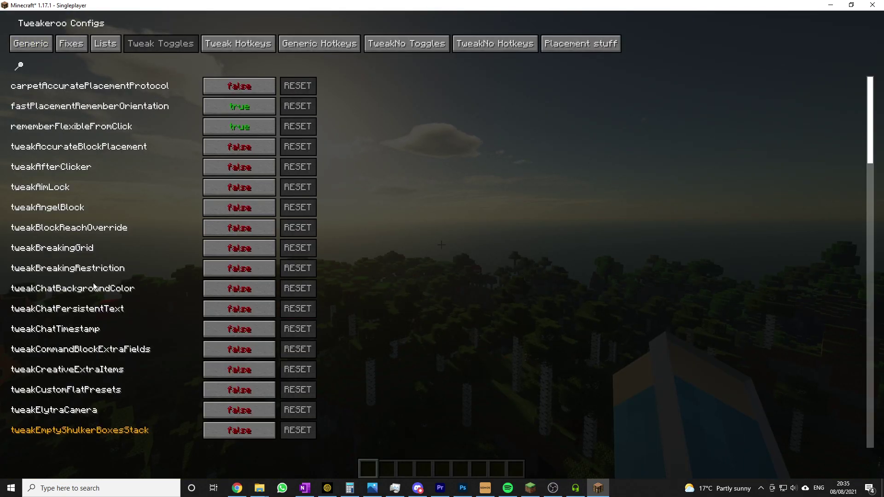
left_click(73, 46)
left_click(107, 45)
left_click(31, 45)
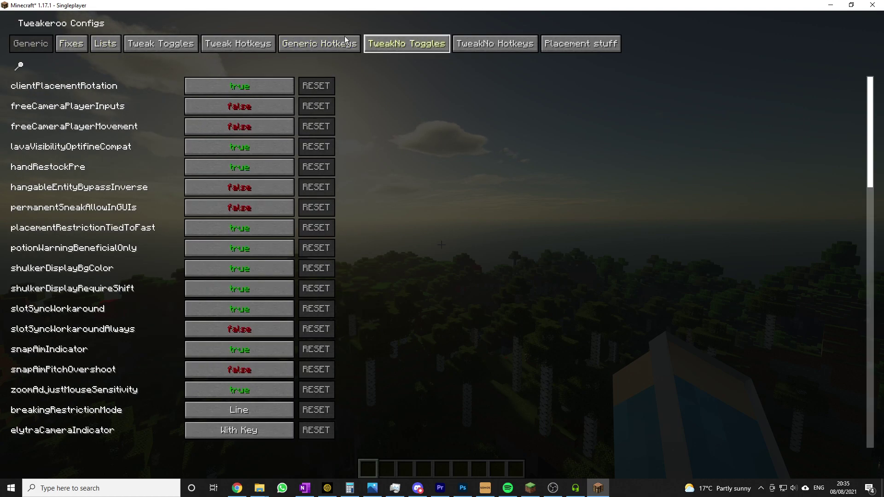
scroll(286, 215, "down", 10)
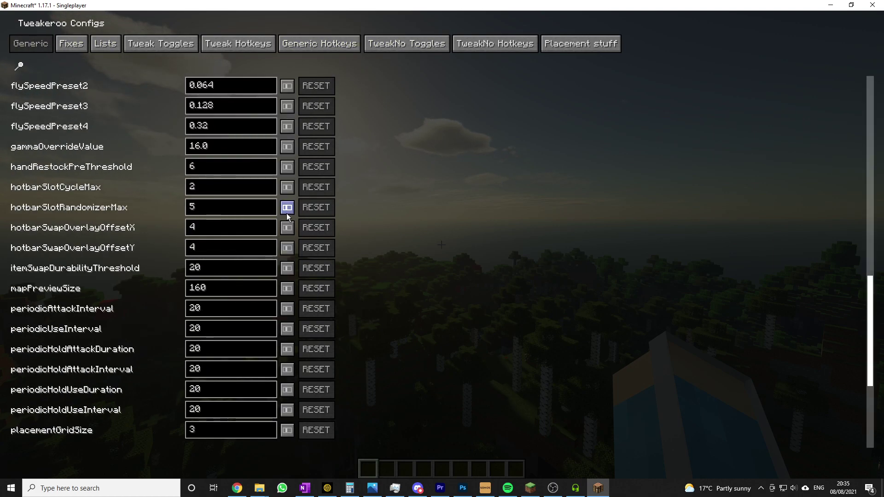